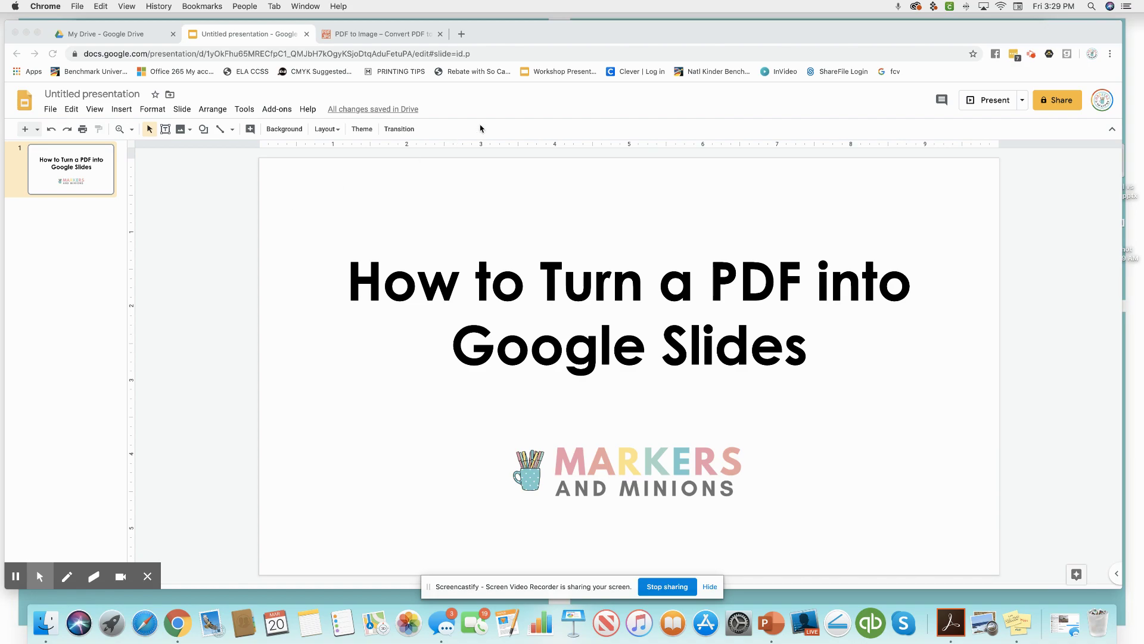
Page through the Verb Tenses worksheet PDF in Acrobat, then return to the browser
{"action": "key", "text": "super+Tab"}
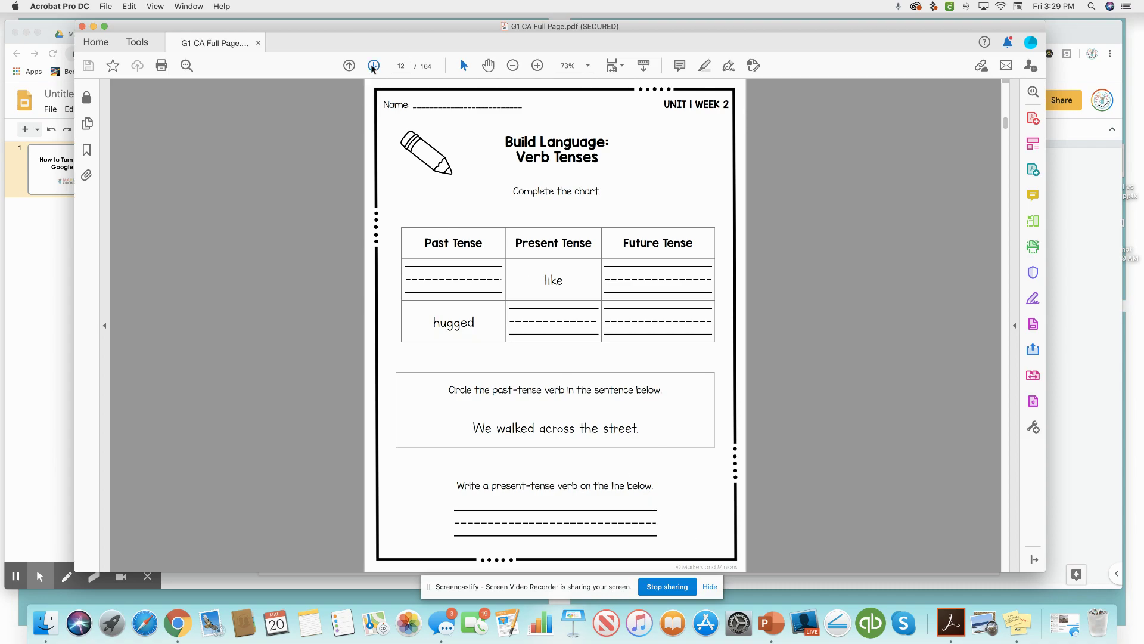
{"action": "left_click", "coordinate": [373, 65]}
{"action": "left_click", "coordinate": [350, 67]}
{"action": "left_click", "coordinate": [48, 248]}
Let pdftoimage.com finish converting G1 CA Full Page.pdf to JPG, then return to the Untitled presentation
{"action": "left_click", "coordinate": [357, 34]}
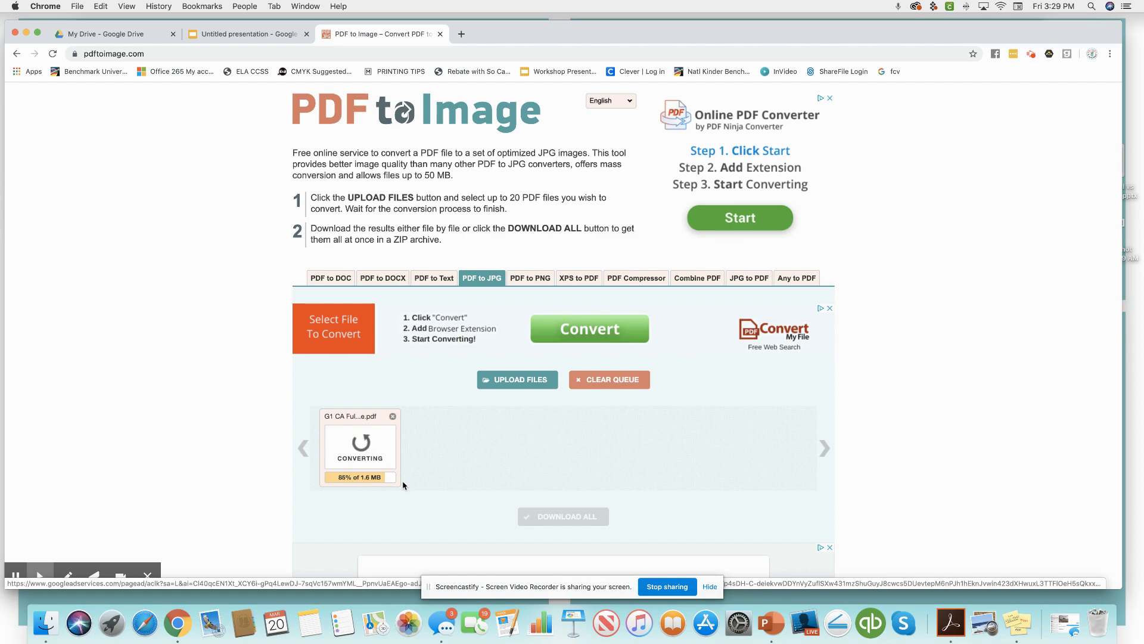
{"action": "key", "text": "super+Tab"}
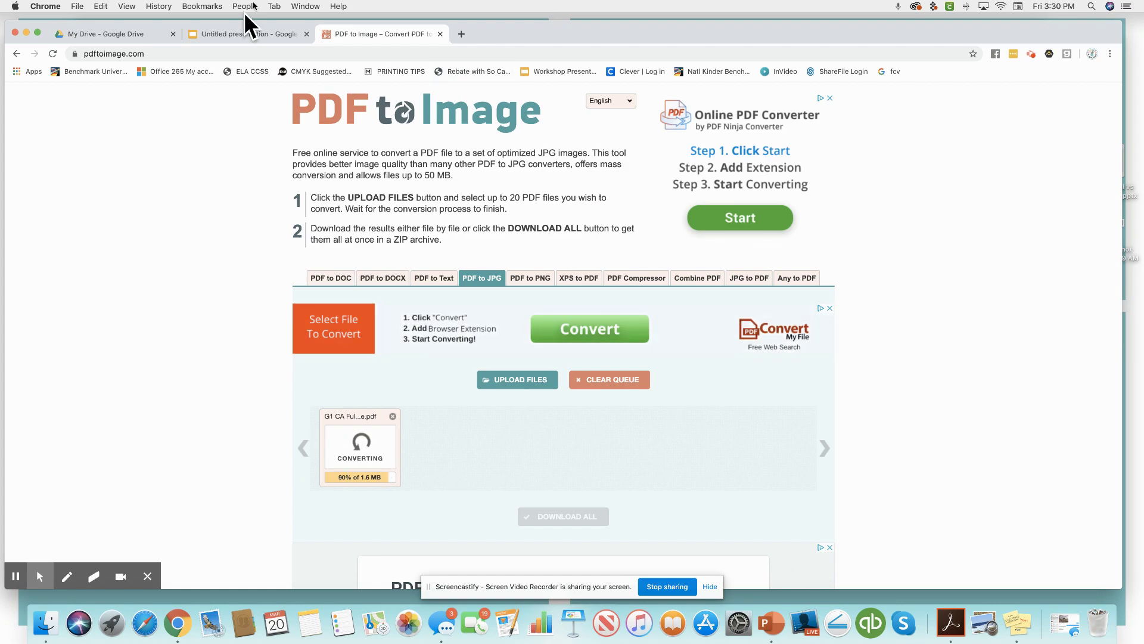
{"action": "left_click", "coordinate": [237, 34]}
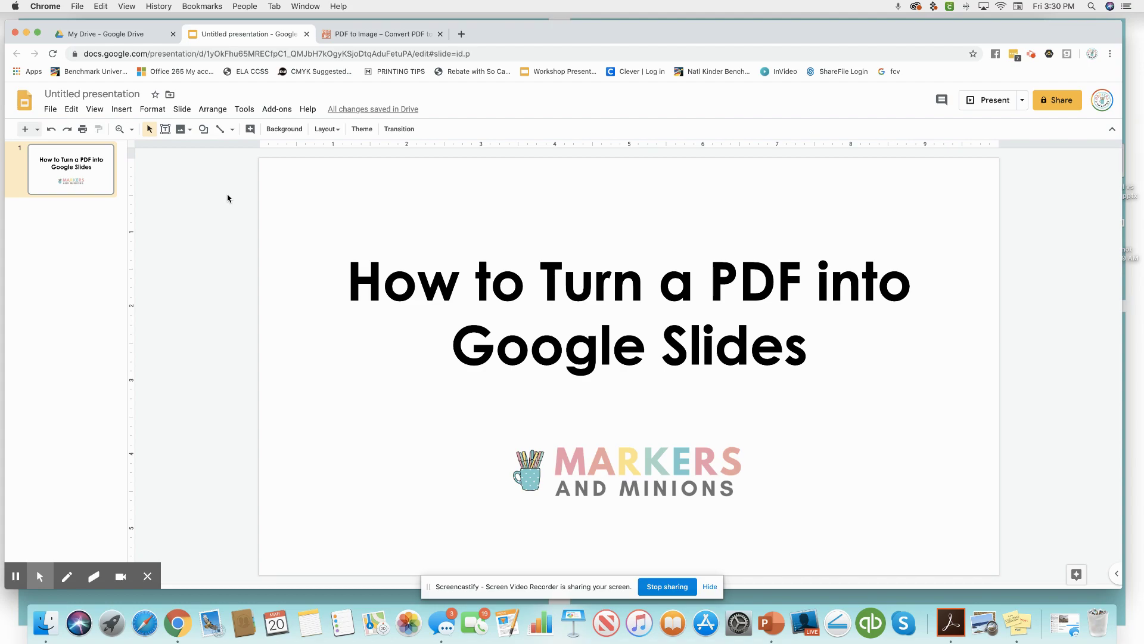
Set a custom 8.5 × 11 inch page size in Page setup
{"action": "left_click", "coordinate": [50, 109]}
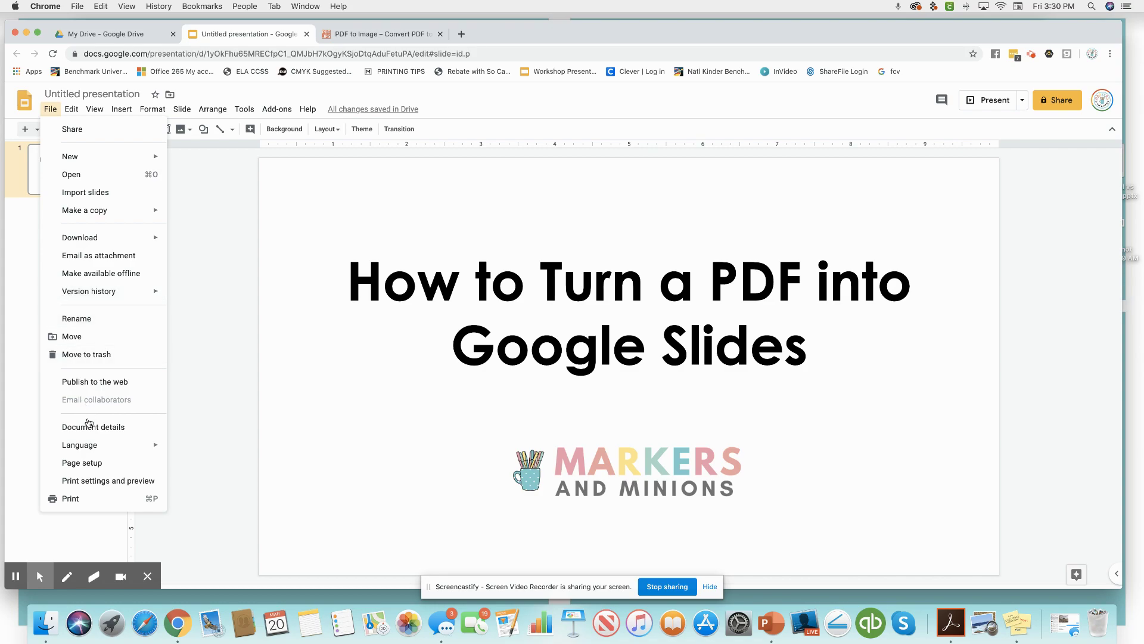
{"action": "left_click", "coordinate": [89, 462]}
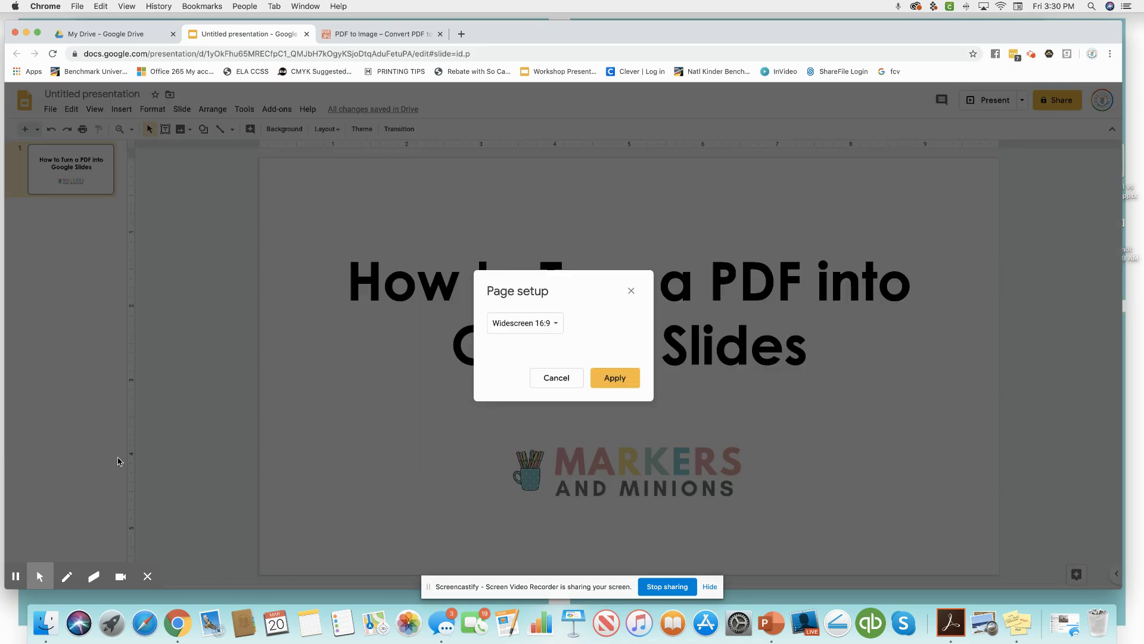
{"action": "left_click", "coordinate": [533, 330]}
{"action": "left_click", "coordinate": [532, 360]}
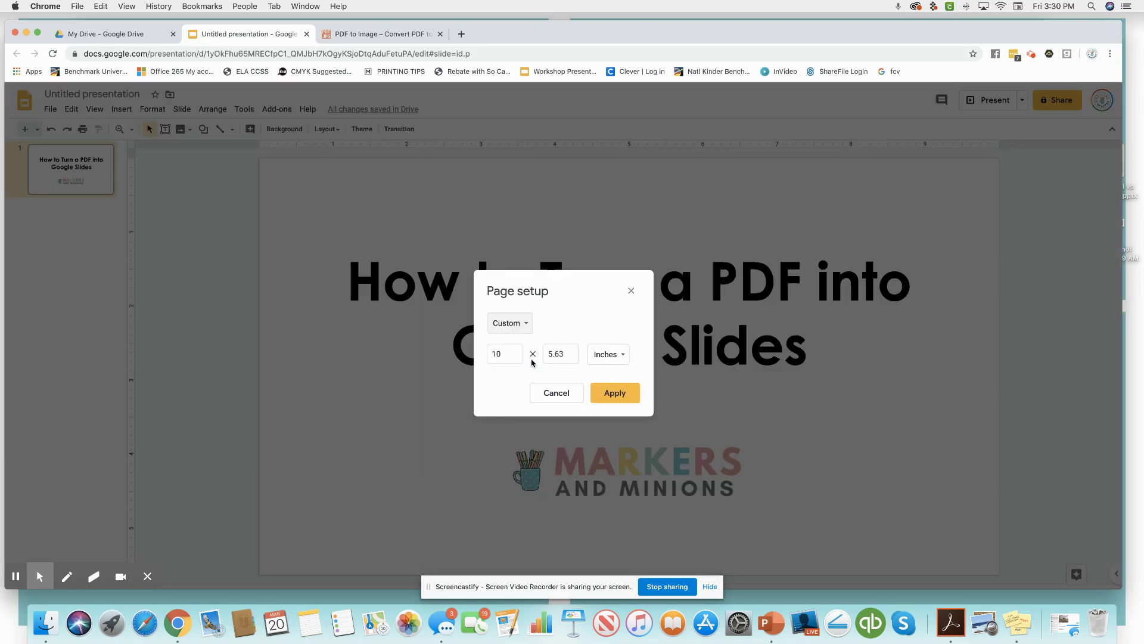
{"action": "double_click", "coordinate": [496, 354]}
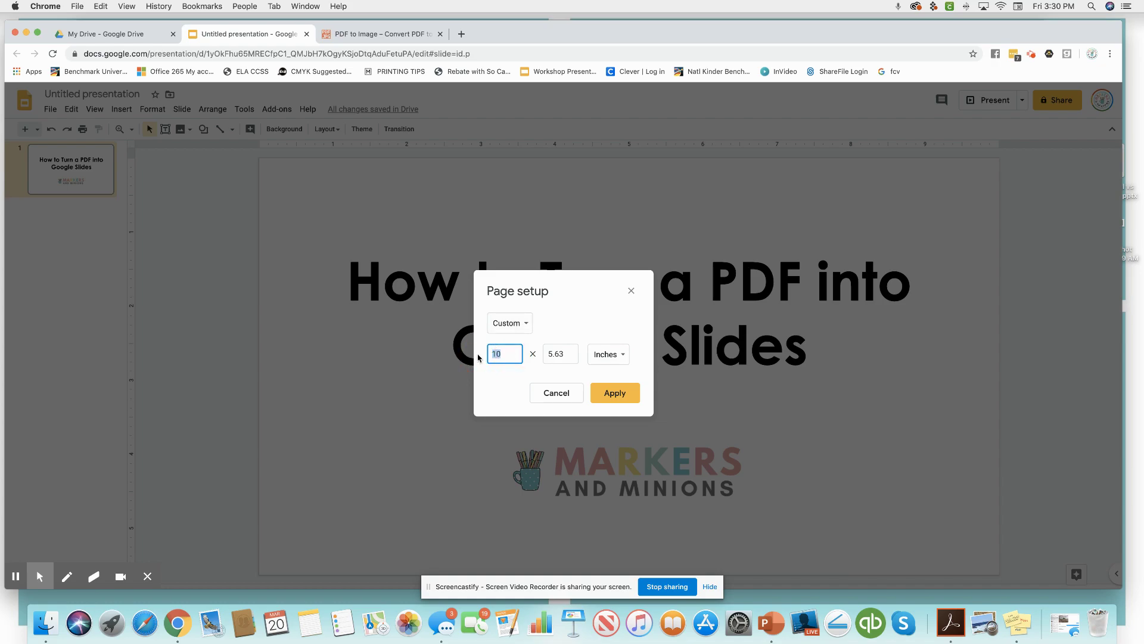
{"action": "type", "text": "8.5"}
{"action": "key", "text": "Tab"}
{"action": "type", "text": "11"}
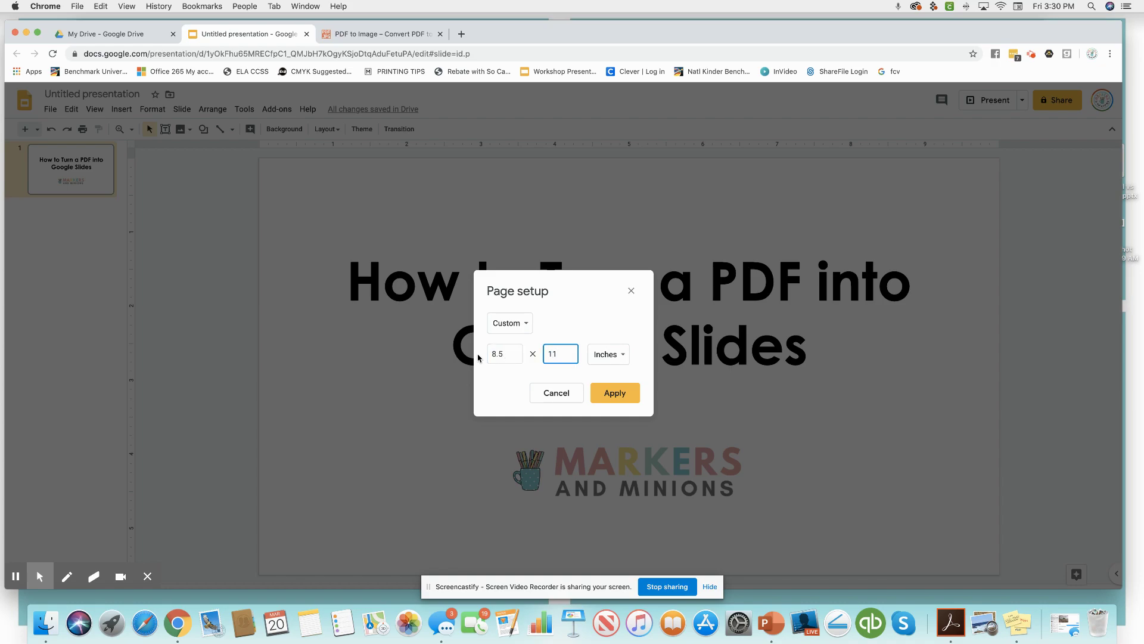
{"action": "key", "text": "Return"}
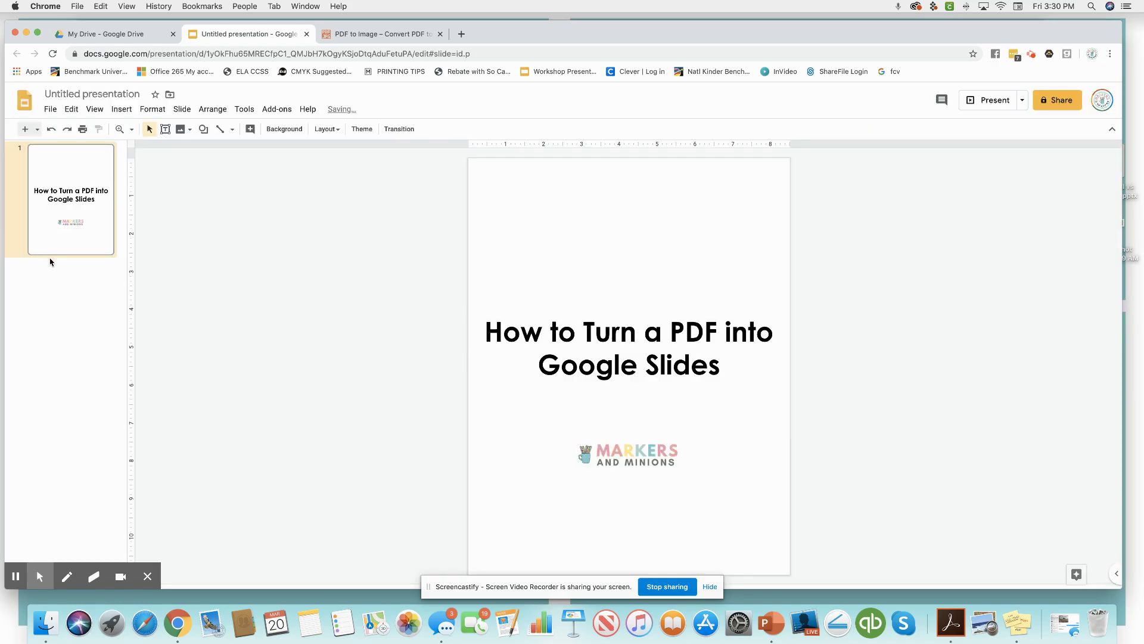
Download the converted pages as G1 CA Full Page.zip, then return to Google Slides
{"action": "left_click", "coordinate": [367, 35]}
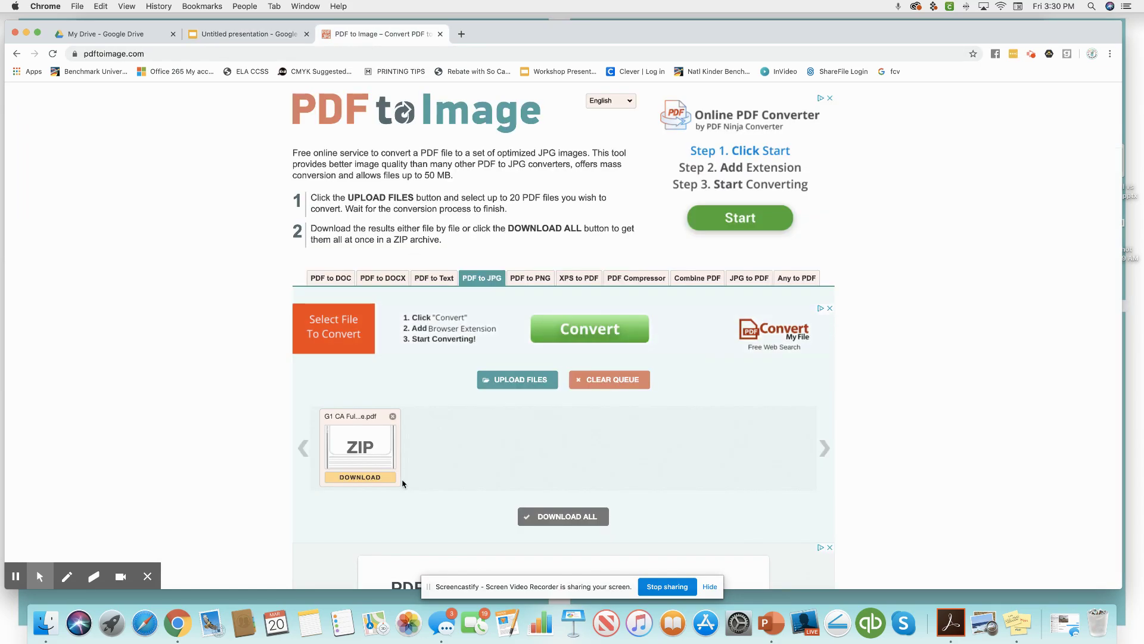
{"action": "left_click", "coordinate": [370, 477]}
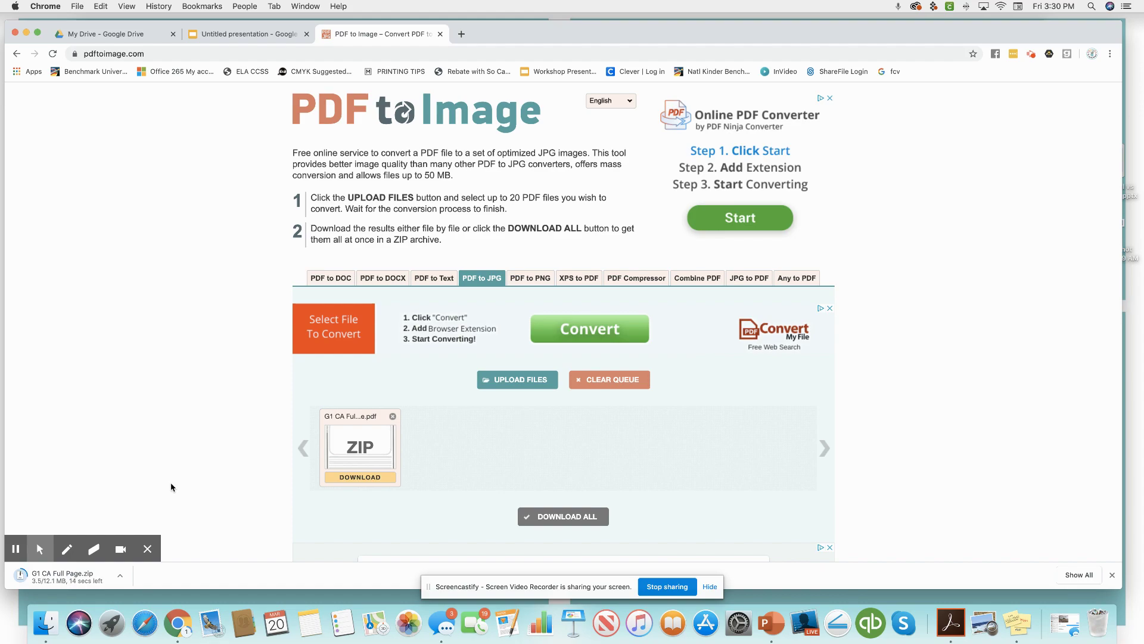
{"action": "left_click", "coordinate": [237, 39]}
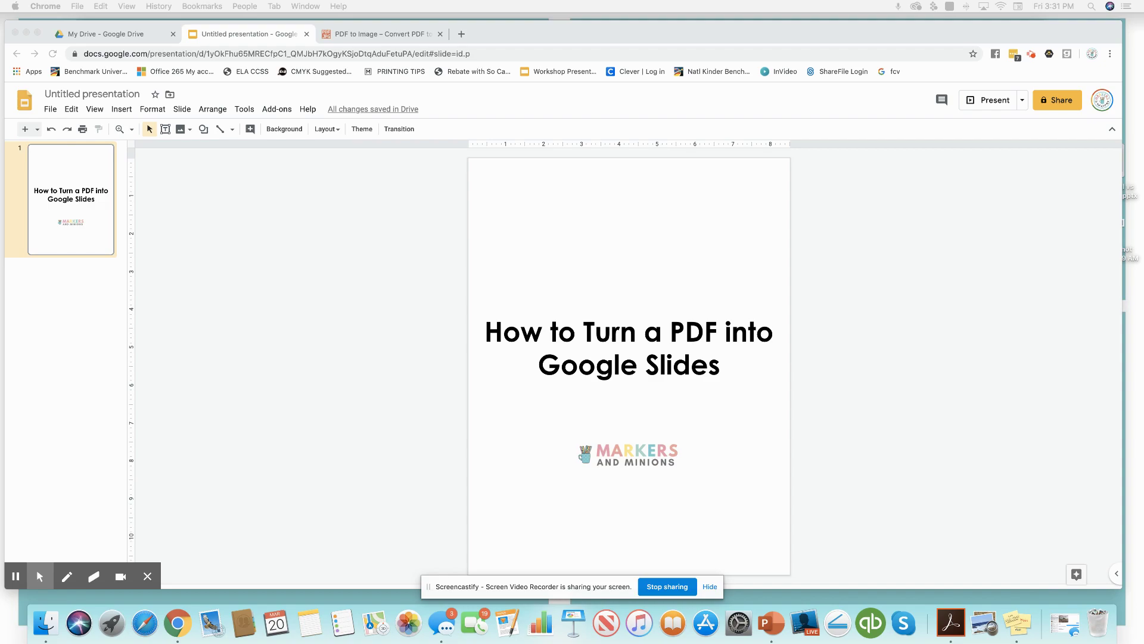
Upload G1 CA Full Page-001.jpg as the slide background and select the old title
{"action": "left_click_drag", "start_coordinate": [1132, 149], "coordinate": [1142, 83]}
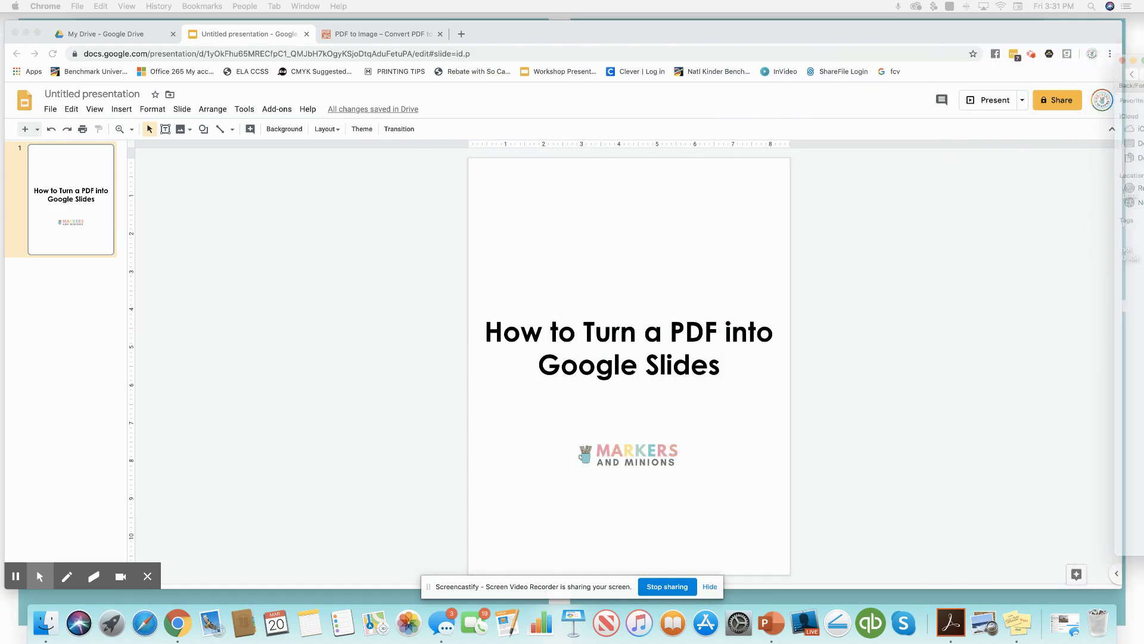
{"action": "left_click", "coordinate": [280, 137]}
{"action": "left_click", "coordinate": [286, 129]}
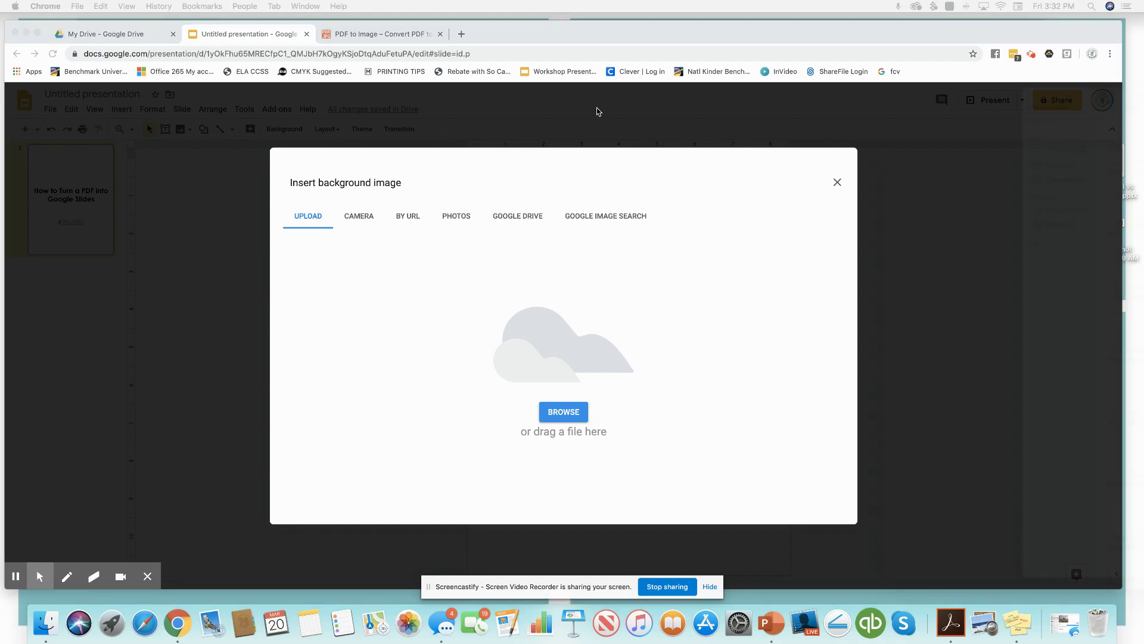
{"action": "left_click_drag", "start_coordinate": [568, 102], "coordinate": [791, 79]}
{"action": "left_click", "coordinate": [785, 141]}
{"action": "left_click_drag", "start_coordinate": [786, 141], "coordinate": [574, 302]}
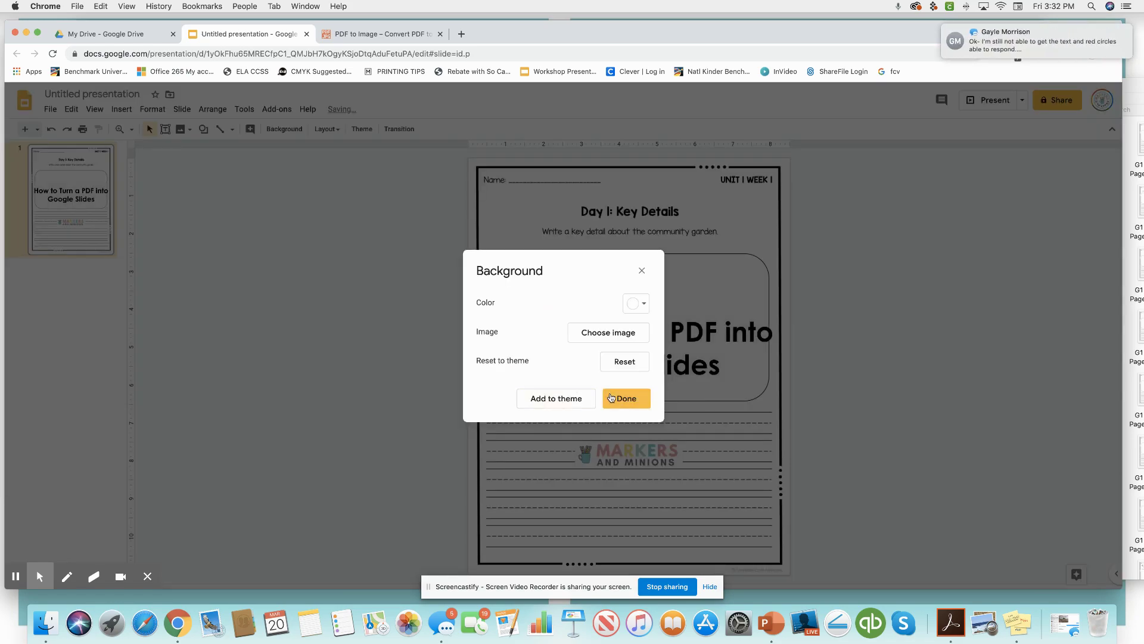
{"action": "left_click", "coordinate": [611, 398]}
{"action": "left_click", "coordinate": [595, 455]}
Delete the old title and logo, then draw a text box over the answer lines
{"action": "key", "text": "Delete"}
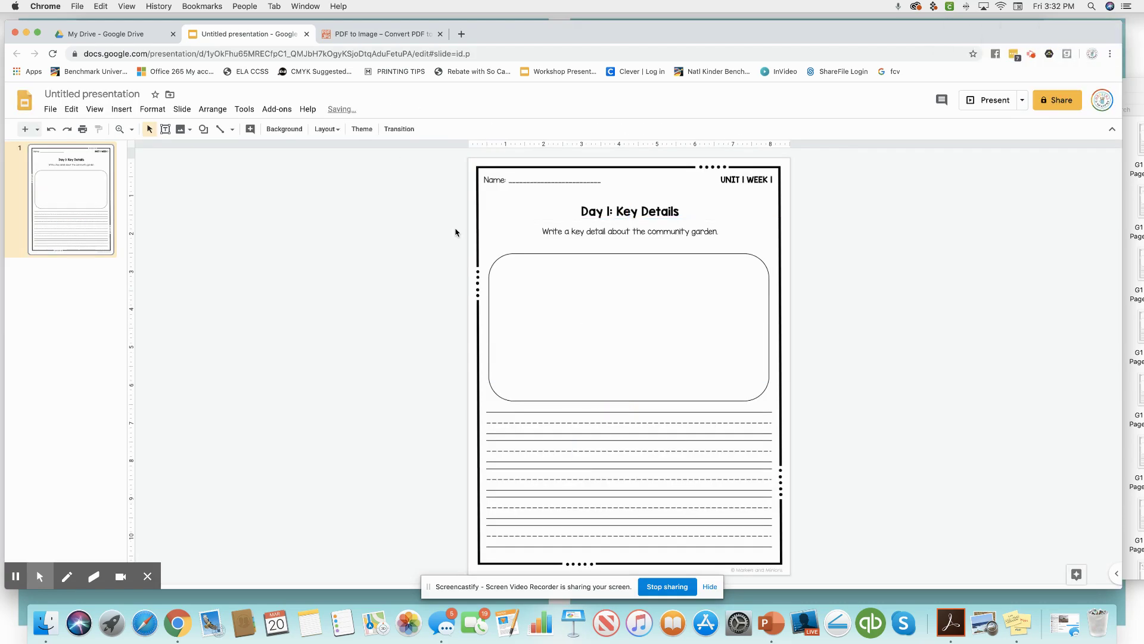
{"action": "left_click_drag", "start_coordinate": [548, 289], "coordinate": [698, 248]}
{"action": "left_click_drag", "start_coordinate": [625, 324], "coordinate": [552, 325]}
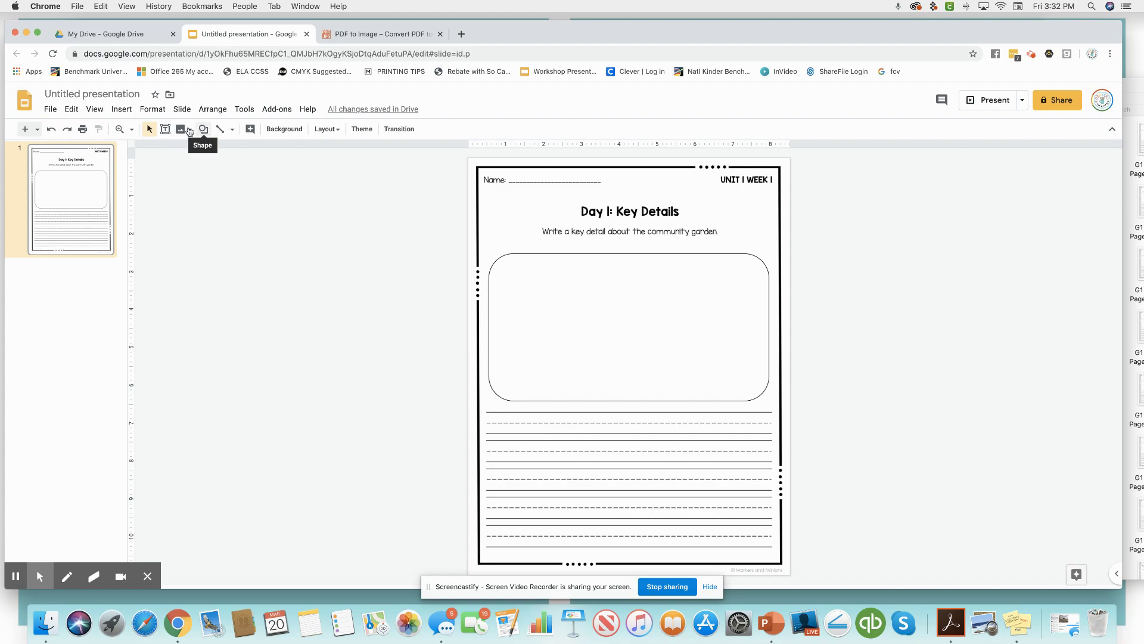
{"action": "left_click", "coordinate": [165, 129]}
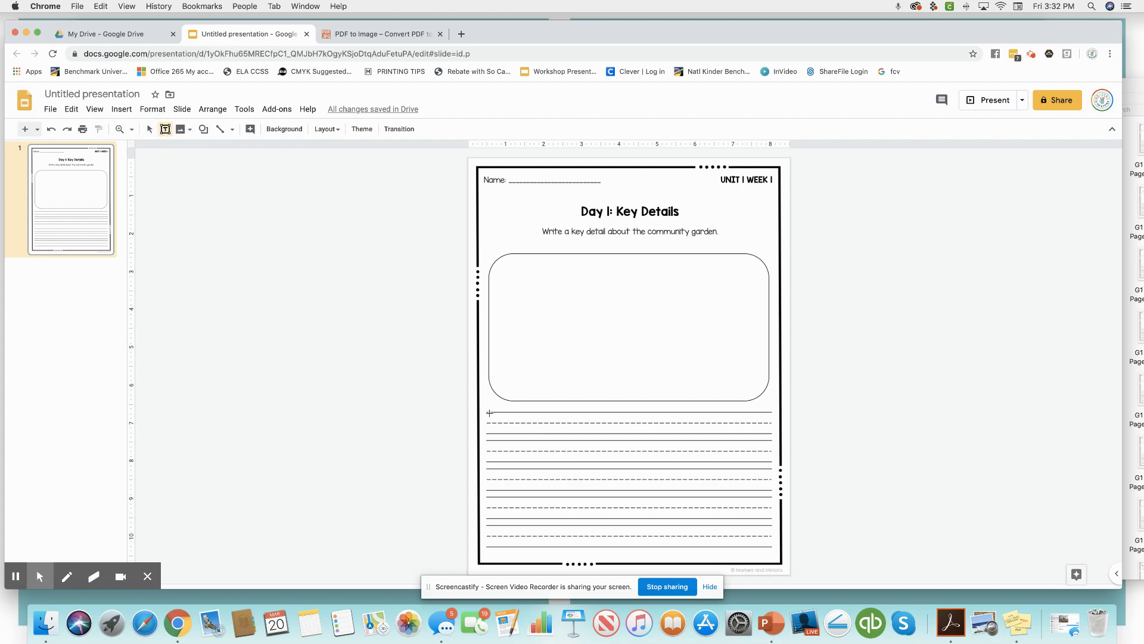
{"action": "left_click_drag", "start_coordinate": [486, 409], "coordinate": [774, 549]}
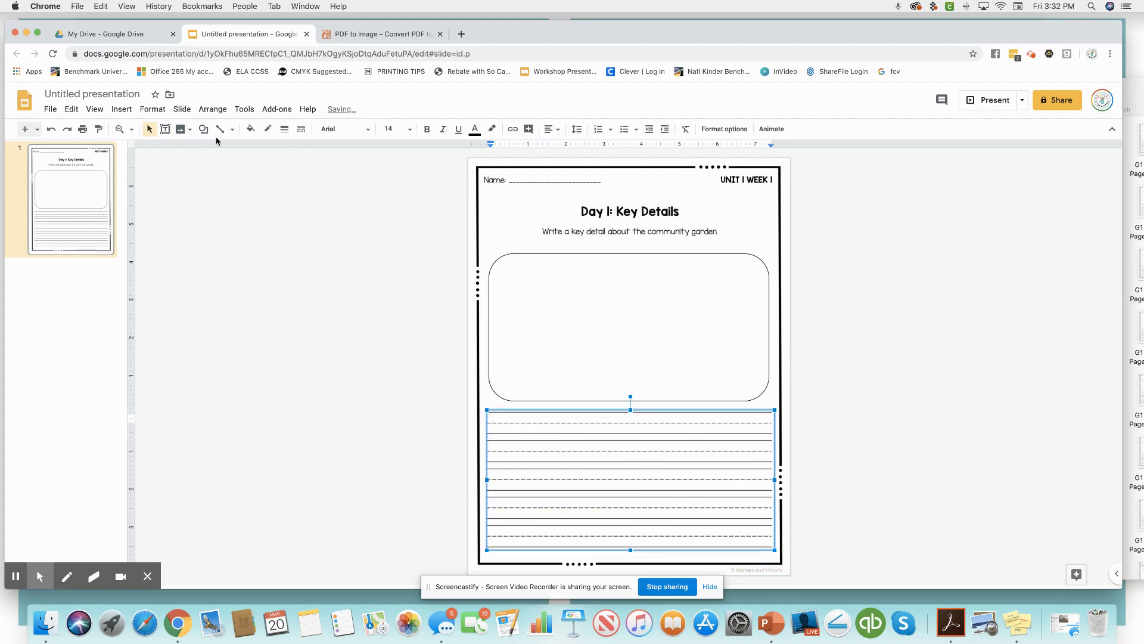
{"action": "left_click_drag", "start_coordinate": [488, 480], "coordinate": [485, 484]}
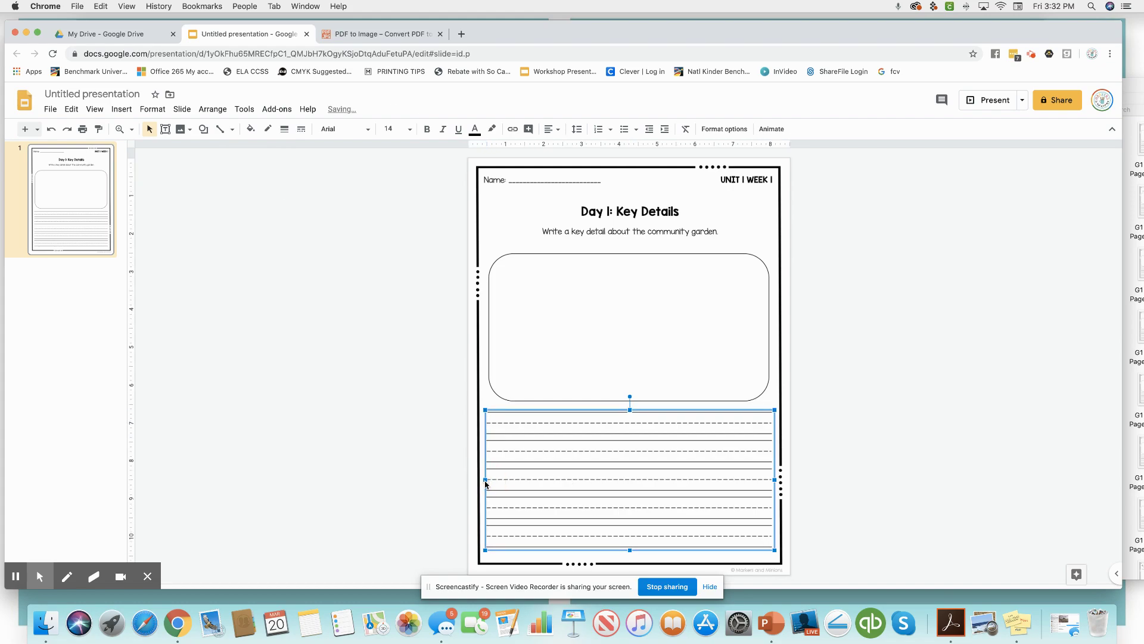
Give the text box a white fill and a blue border
{"action": "left_click", "coordinate": [251, 130]}
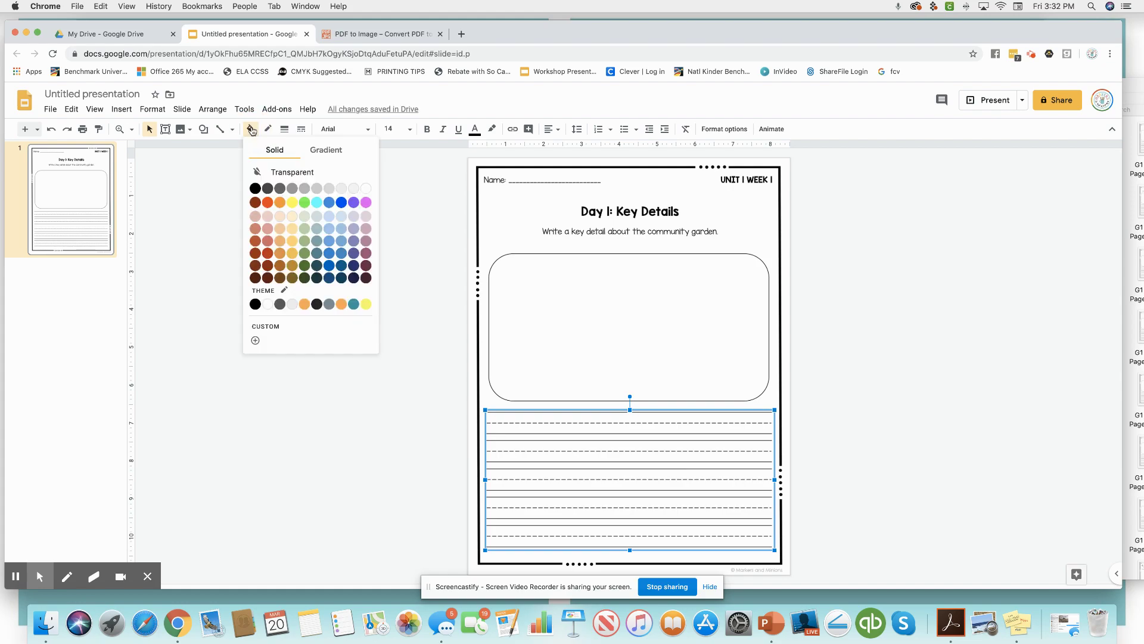
{"action": "left_click", "coordinate": [367, 192]}
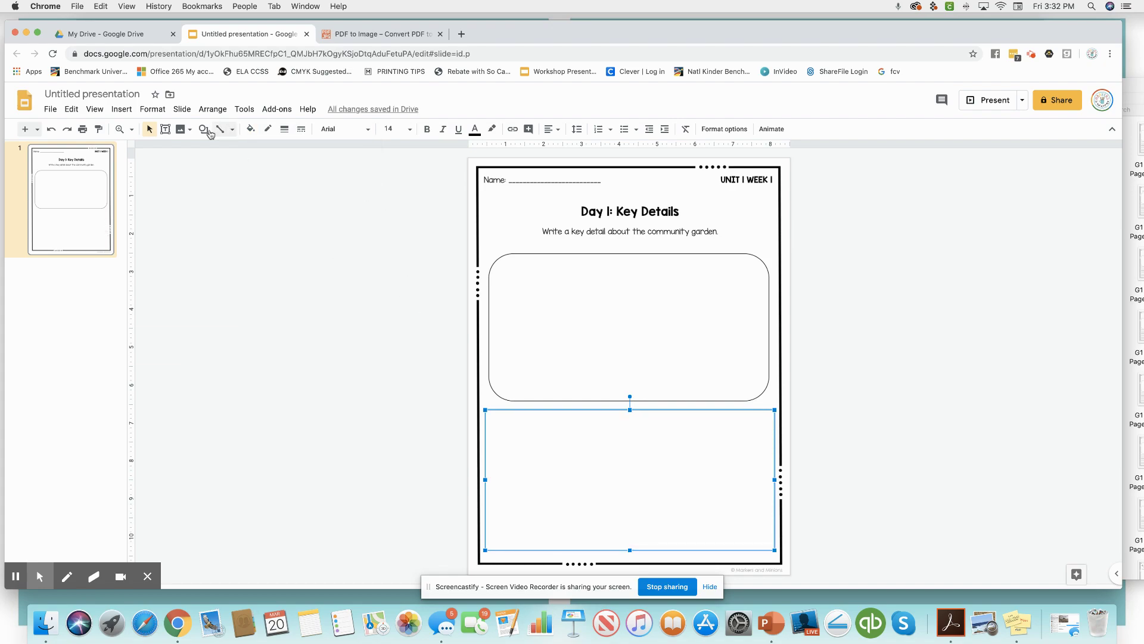
{"action": "left_click", "coordinate": [268, 129]}
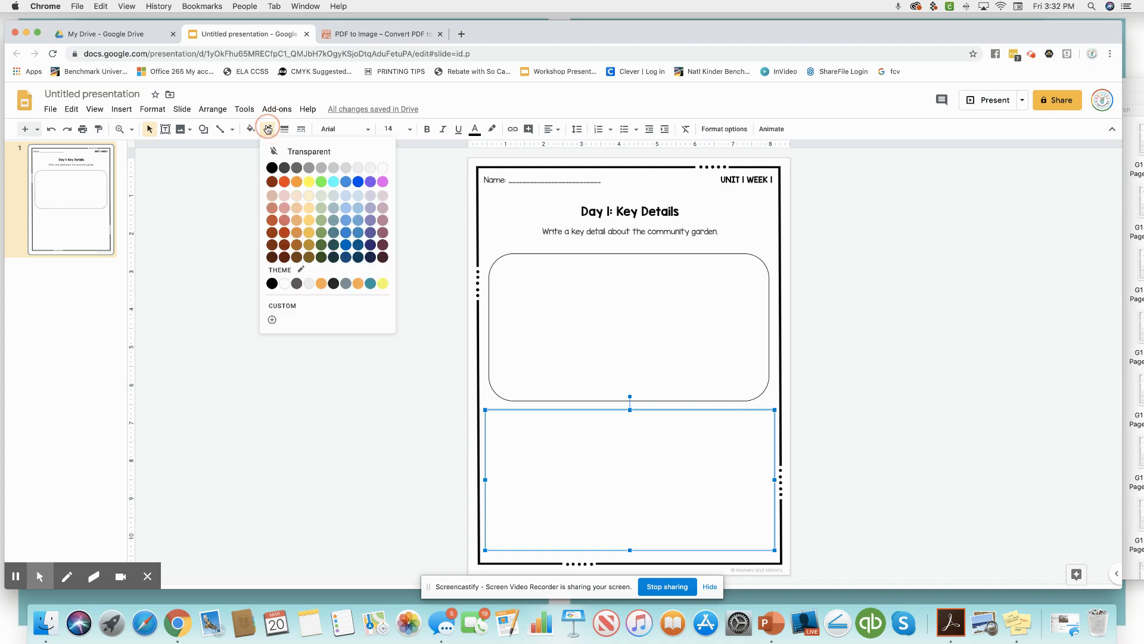
{"action": "left_click", "coordinate": [357, 182]}
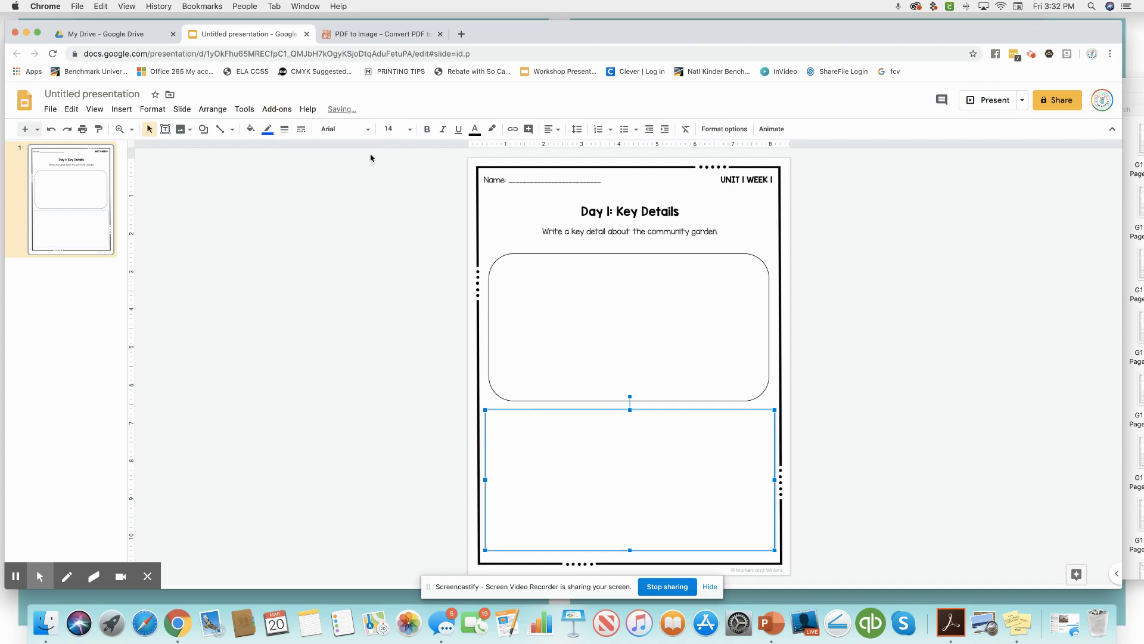
Turn on a drop shadow for the white answer box
{"action": "left_click", "coordinate": [721, 132]}
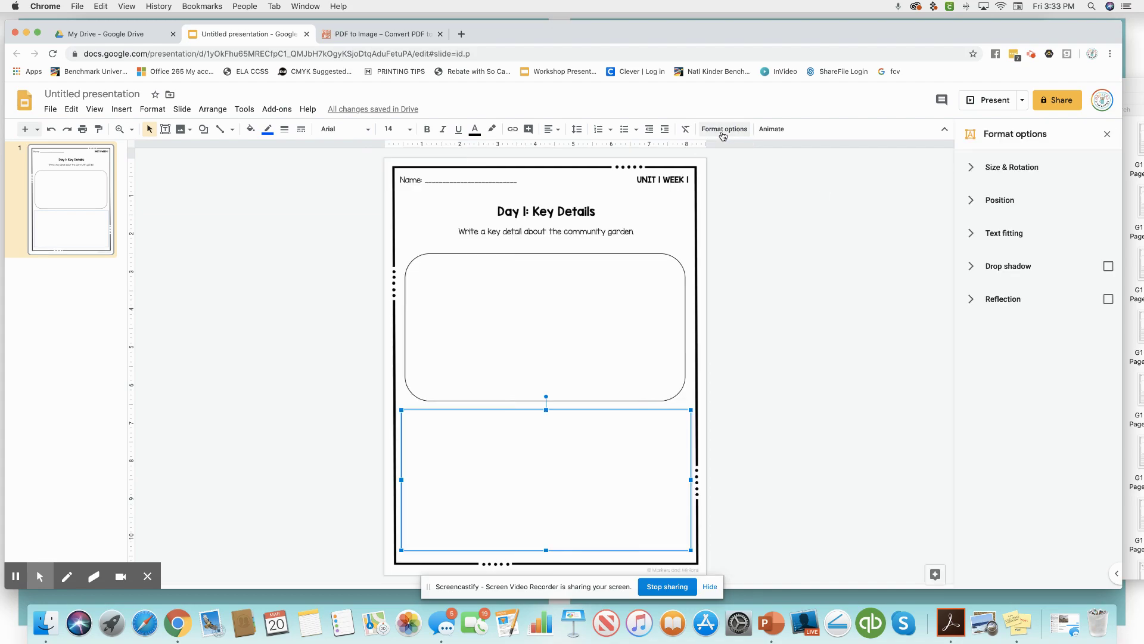
{"action": "left_click", "coordinate": [1108, 266]}
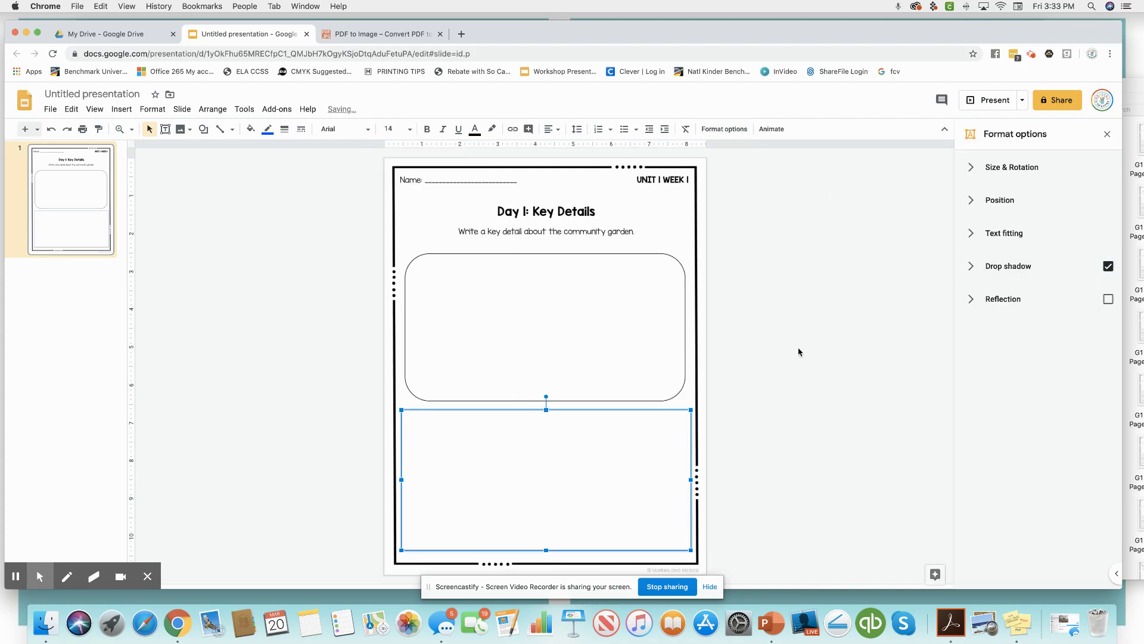
{"action": "left_click", "coordinate": [785, 358]}
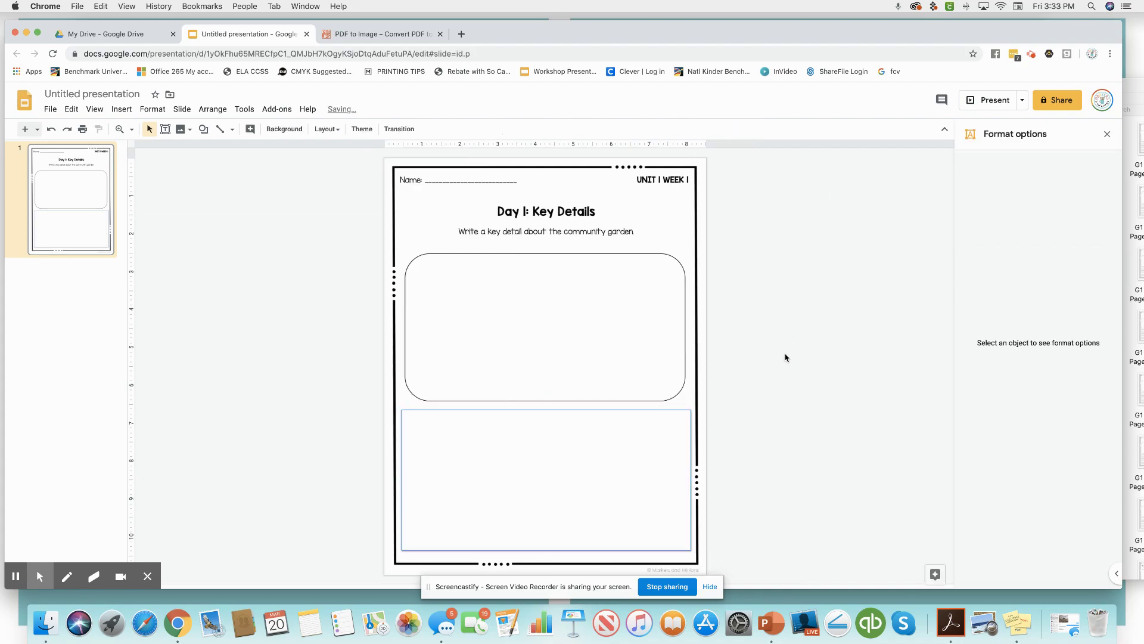
Set the answer box's text to Century Gothic, size 24, removing the test letters
{"action": "left_click", "coordinate": [585, 496]}
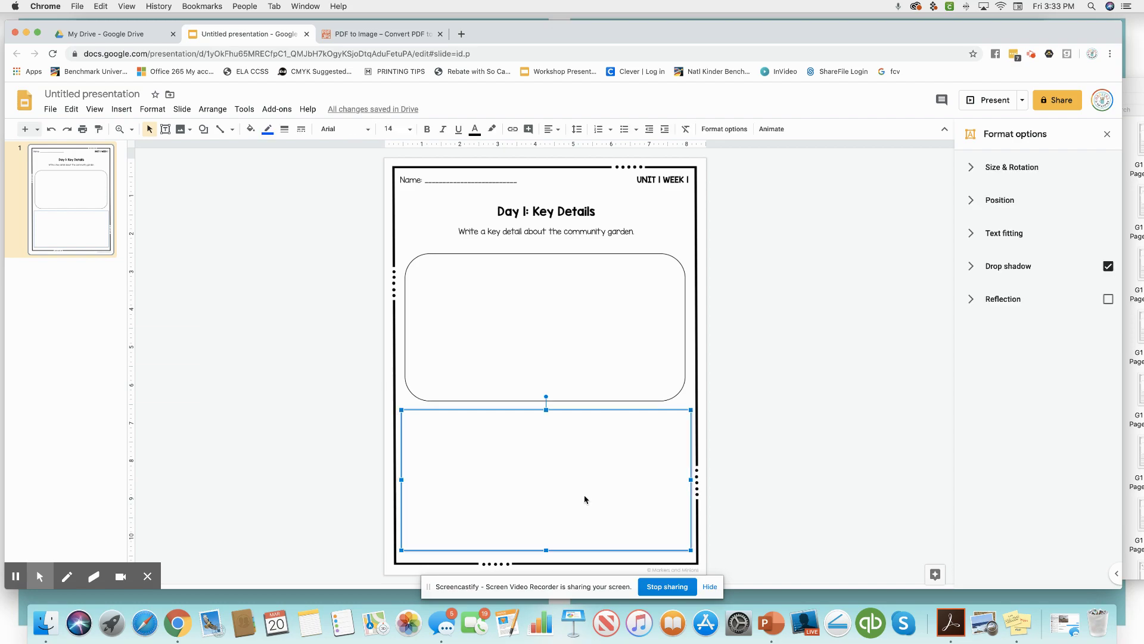
{"action": "type", "text": "Ty"}
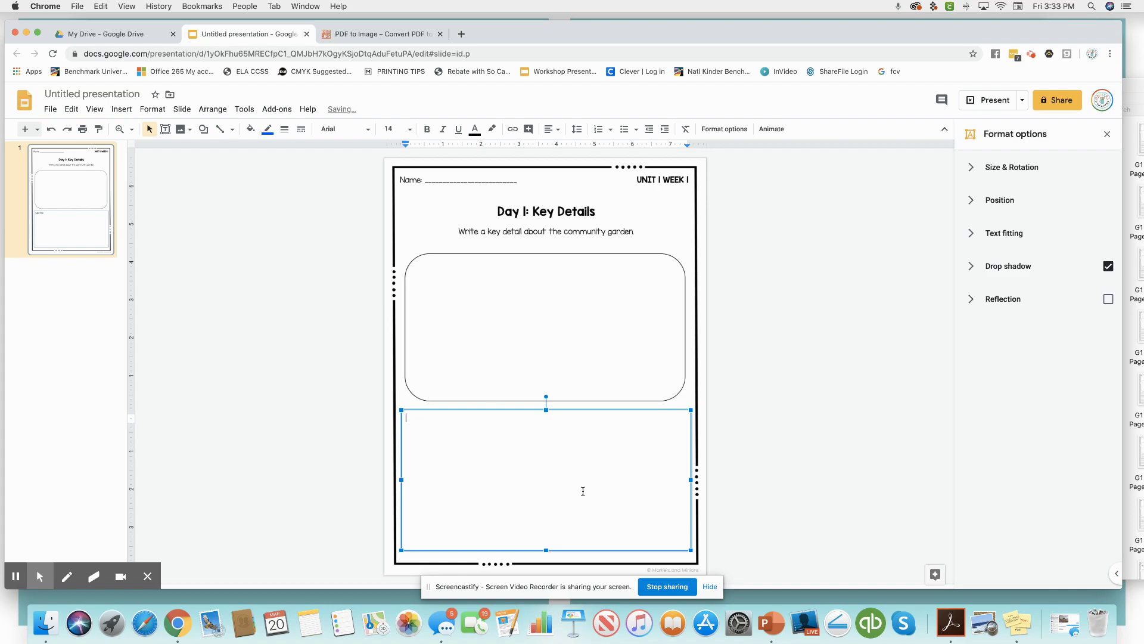
{"action": "left_click", "coordinate": [401, 438]}
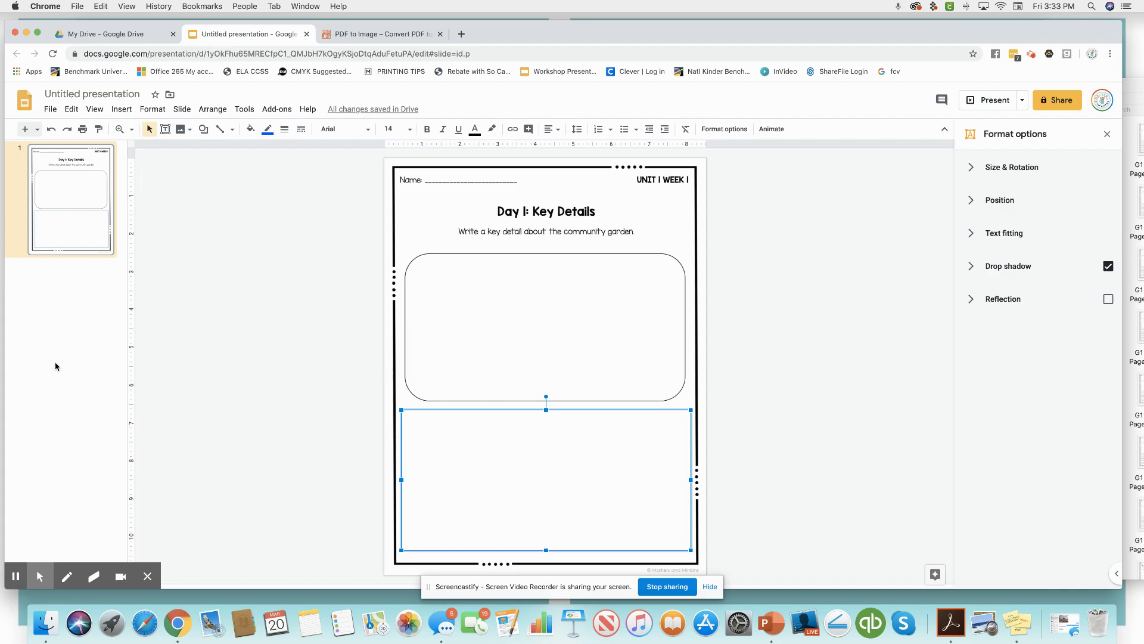
{"action": "left_click", "coordinate": [370, 131]}
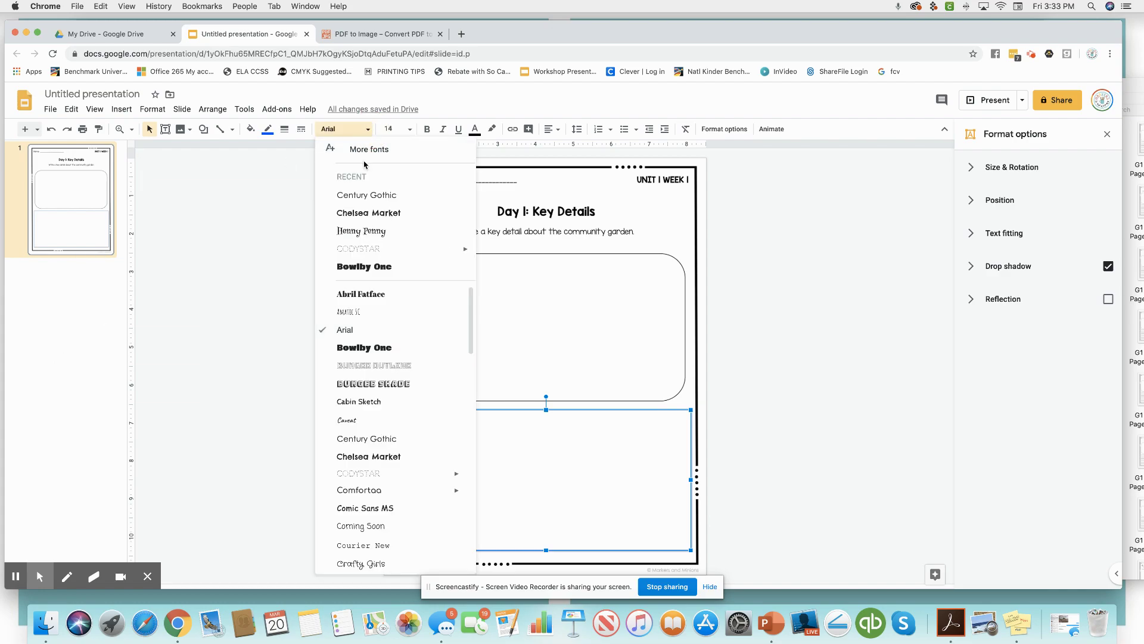
{"action": "left_click", "coordinate": [367, 195]}
{"action": "left_click", "coordinate": [409, 130]}
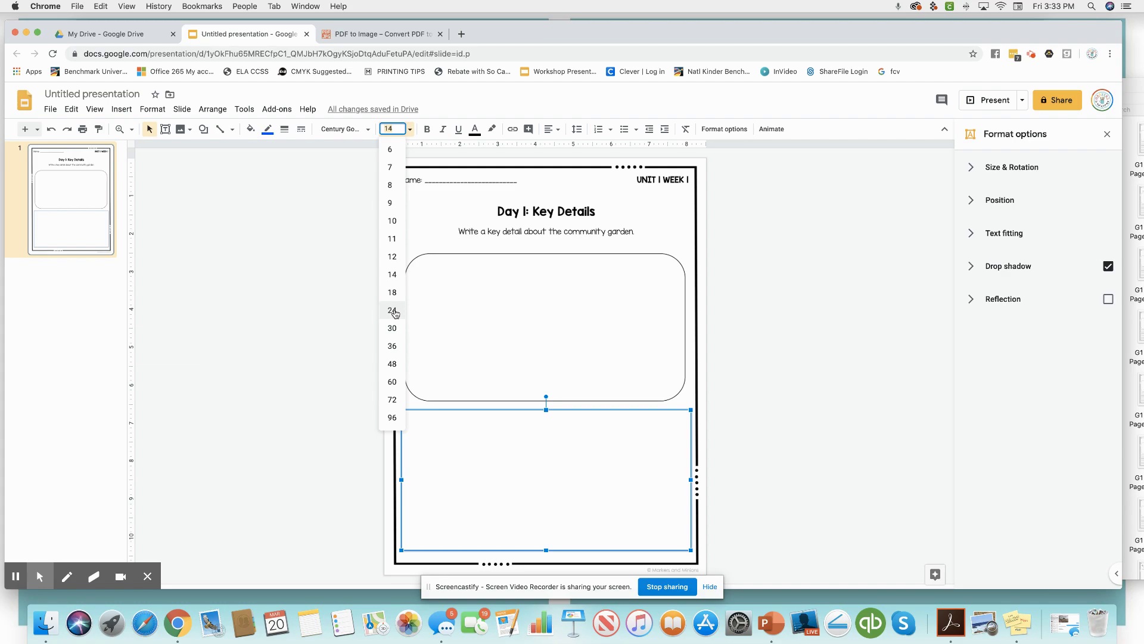
{"action": "left_click", "coordinate": [393, 310]}
{"action": "type", "text": "ty"}
{"action": "key", "text": "BackSpace"}
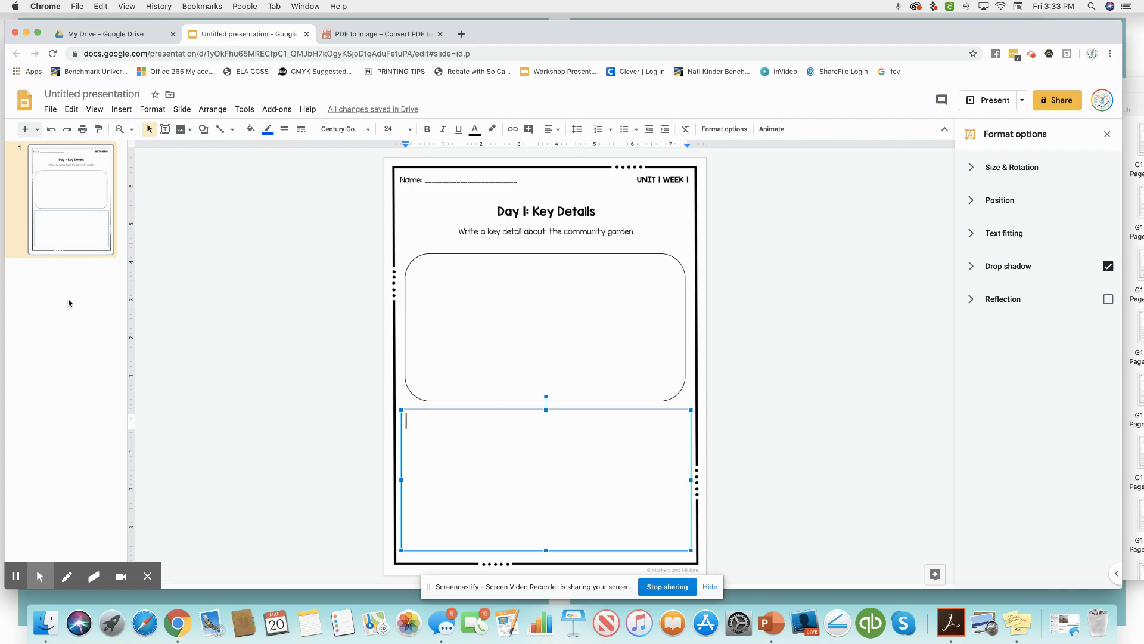
{"action": "left_click", "coordinate": [421, 410]}
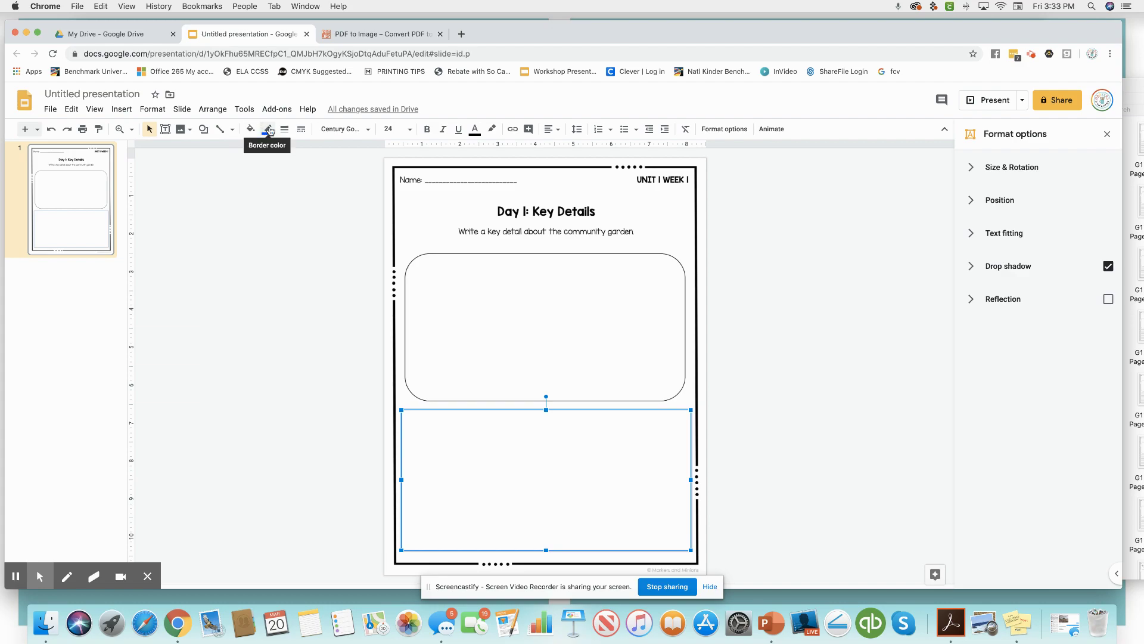
Add a blank second slide and bring up its Insert background image dialog
{"action": "left_click", "coordinate": [332, 276]}
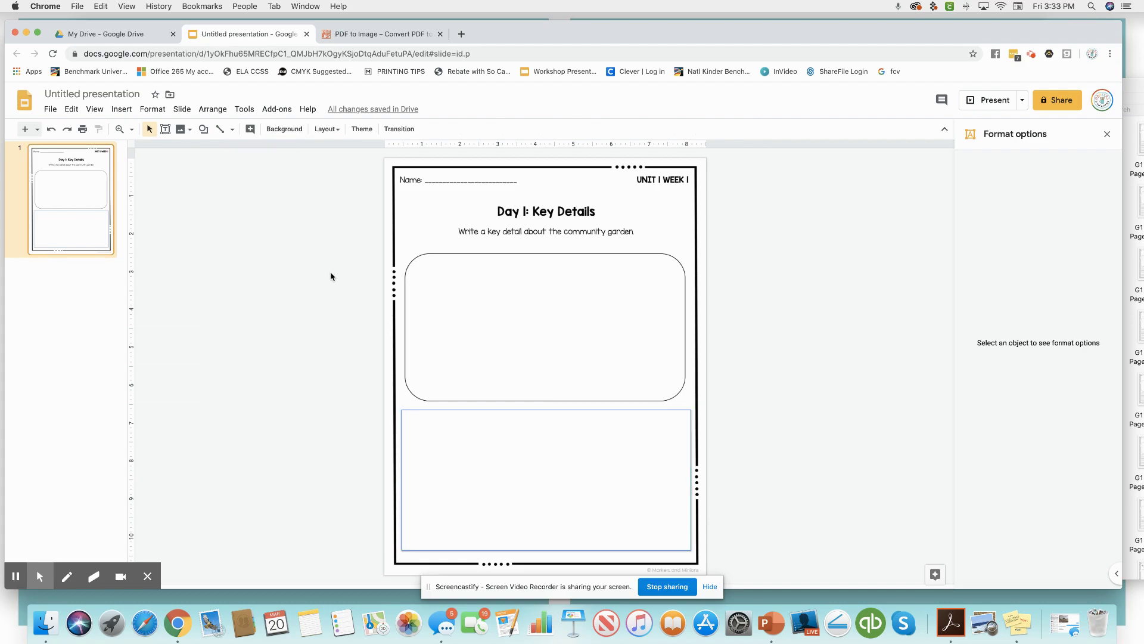
{"action": "left_click", "coordinate": [38, 130]}
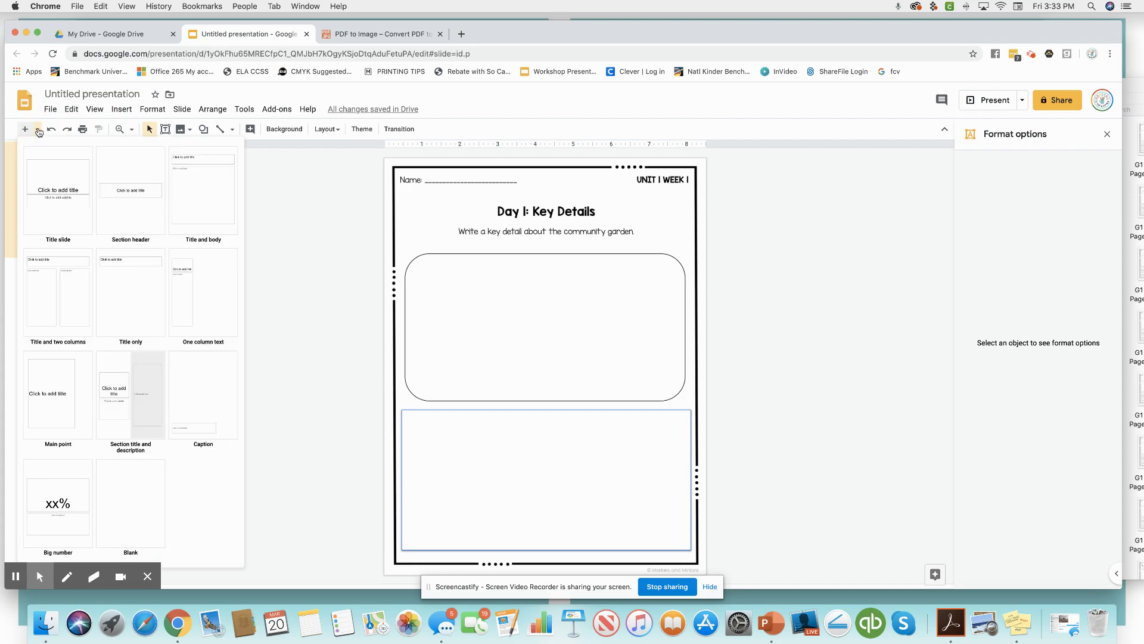
{"action": "left_click", "coordinate": [141, 487]}
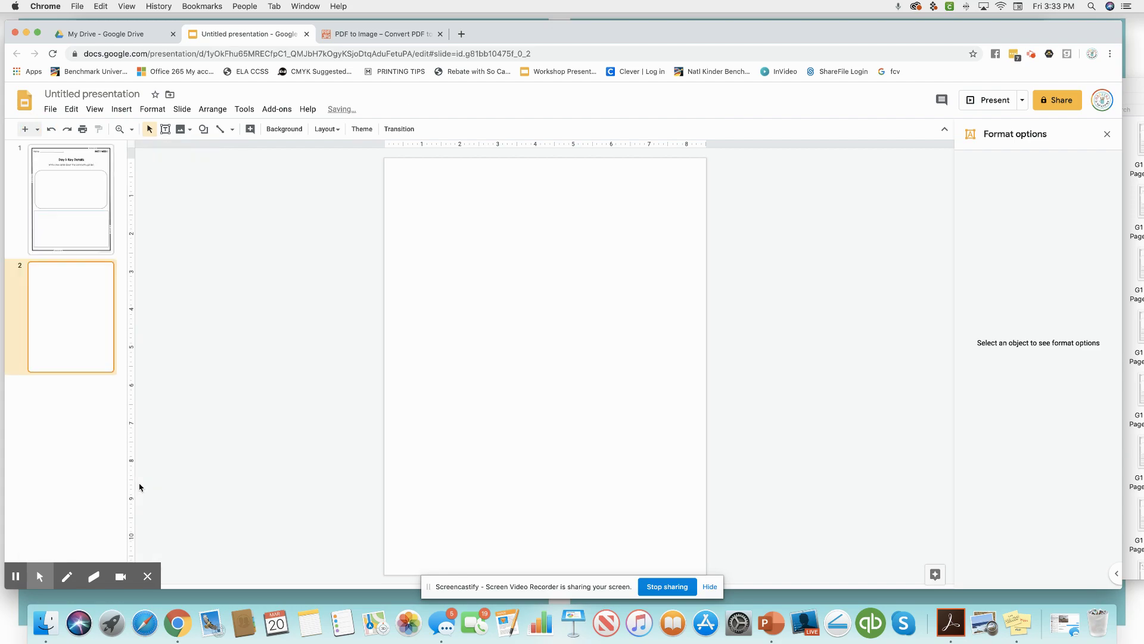
{"action": "left_click", "coordinate": [284, 128]}
{"action": "left_click", "coordinate": [612, 334]}
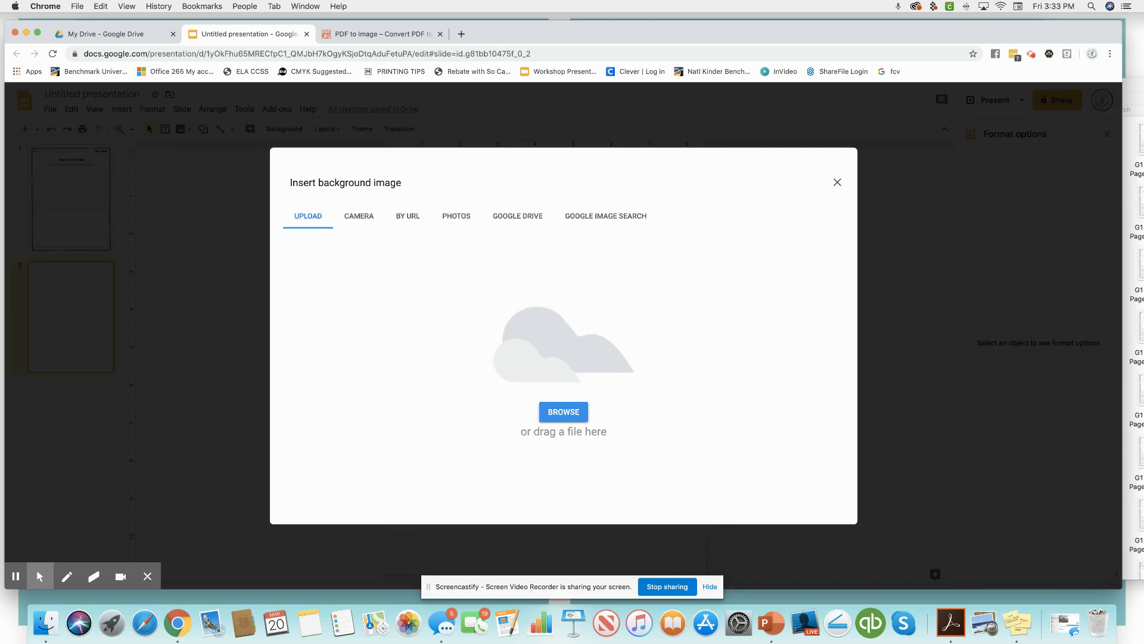